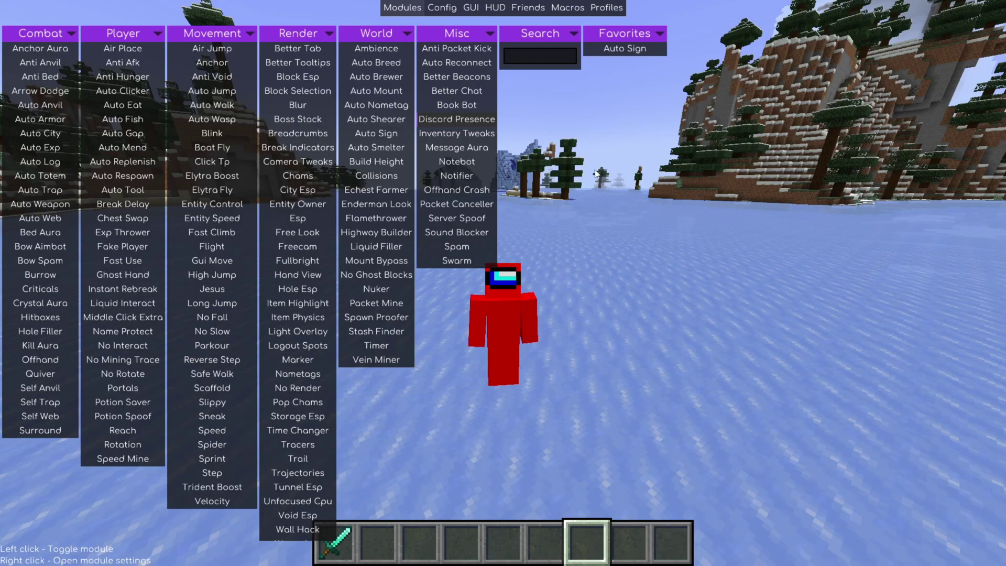
Step: Open the Notebot module's settings window from the Misc column of the Meteor click GUI
{"action": "right_click", "coordinate": [466, 162]}
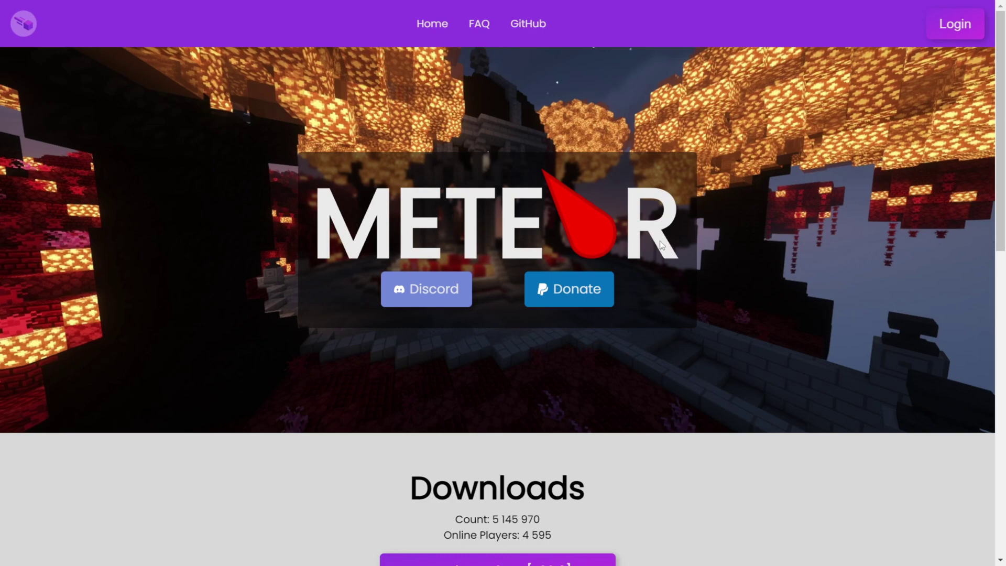
Step: On the Meteor Client site's Downloads section, download Dev Build 0.5.8 [1.21]
{"action": "scroll", "coordinate": [566, 176], "scroll_direction": "down", "scroll_amount": 4}
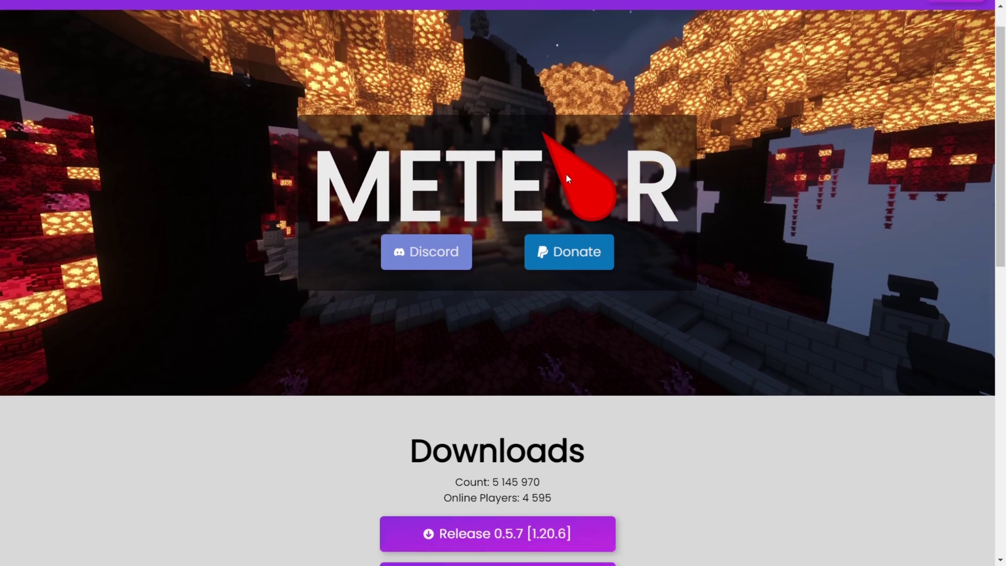
{"action": "scroll", "coordinate": [601, 191], "scroll_direction": "down", "scroll_amount": 5}
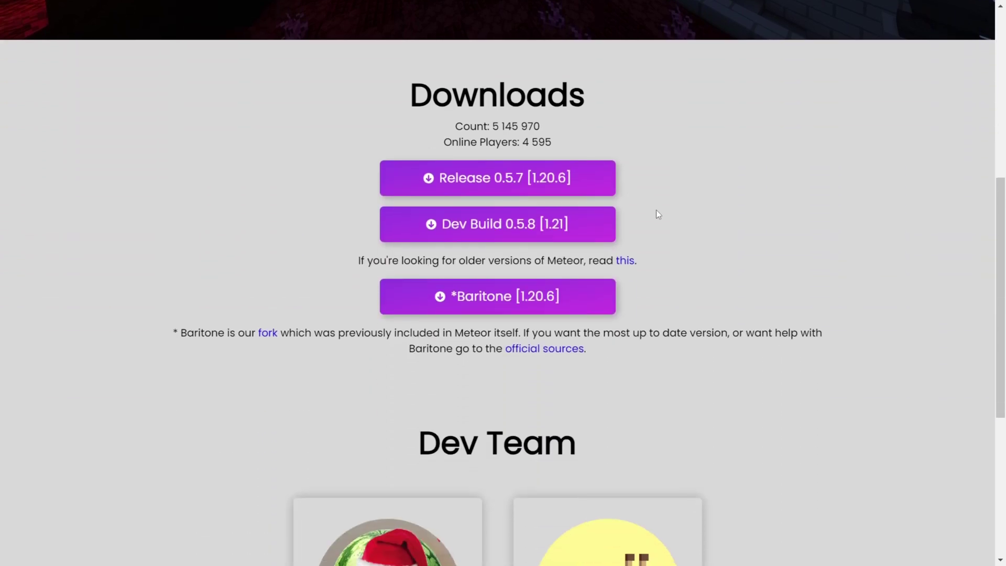
{"action": "scroll", "coordinate": [674, 220], "scroll_direction": "up", "scroll_amount": 2}
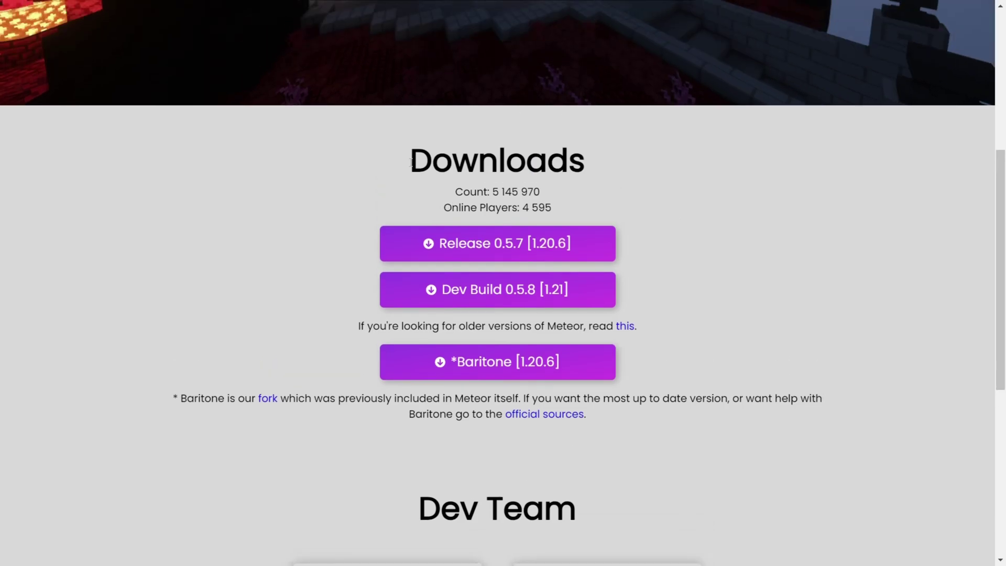
{"action": "left_click_drag", "start_coordinate": [419, 161], "coordinate": [583, 162]}
{"action": "left_click", "coordinate": [639, 189]}
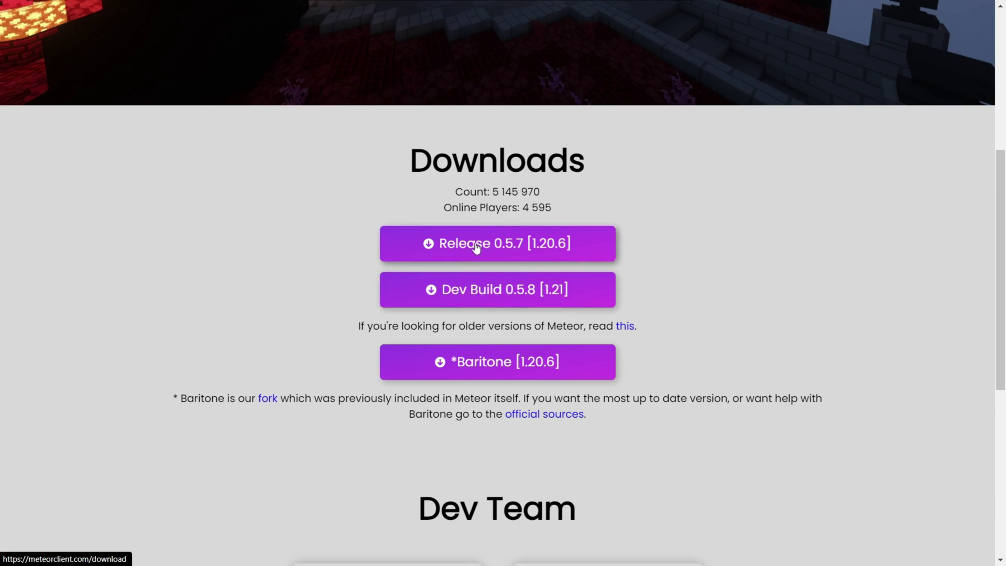
{"action": "left_click", "coordinate": [495, 290]}
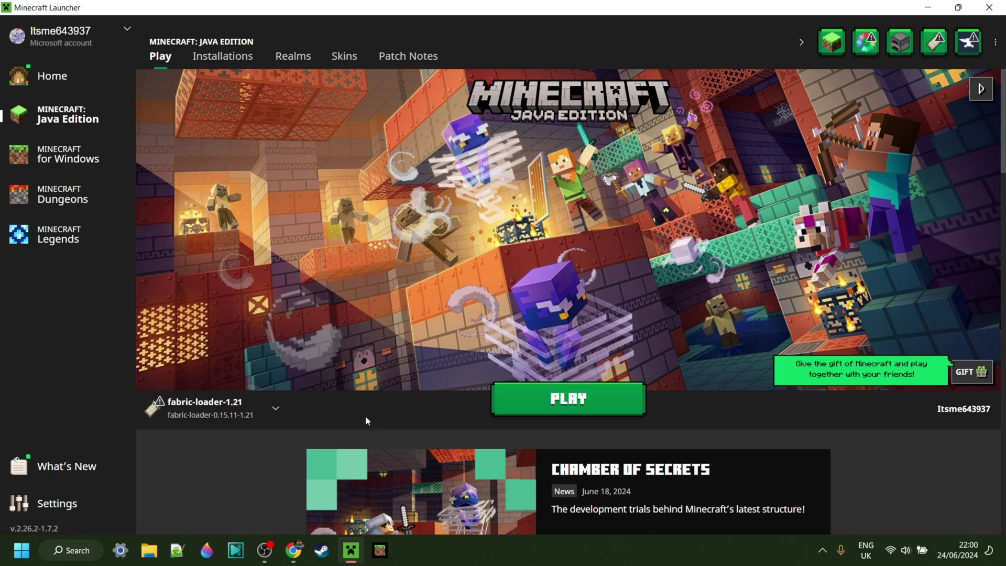
Step: Pick fabric-loader-1.21 from the installation list beside PLAY
{"action": "left_click", "coordinate": [256, 415]}
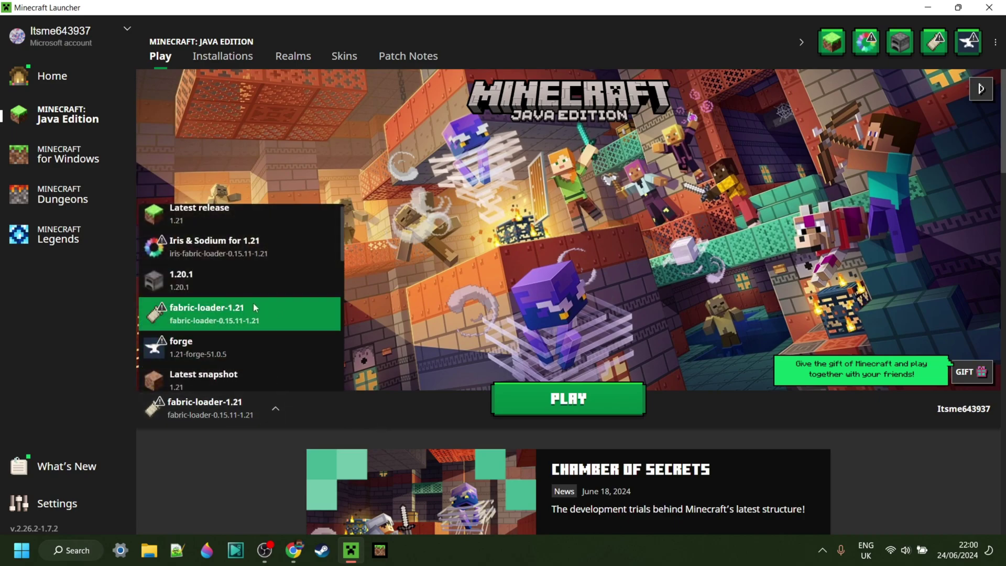
{"action": "left_click", "coordinate": [257, 326]}
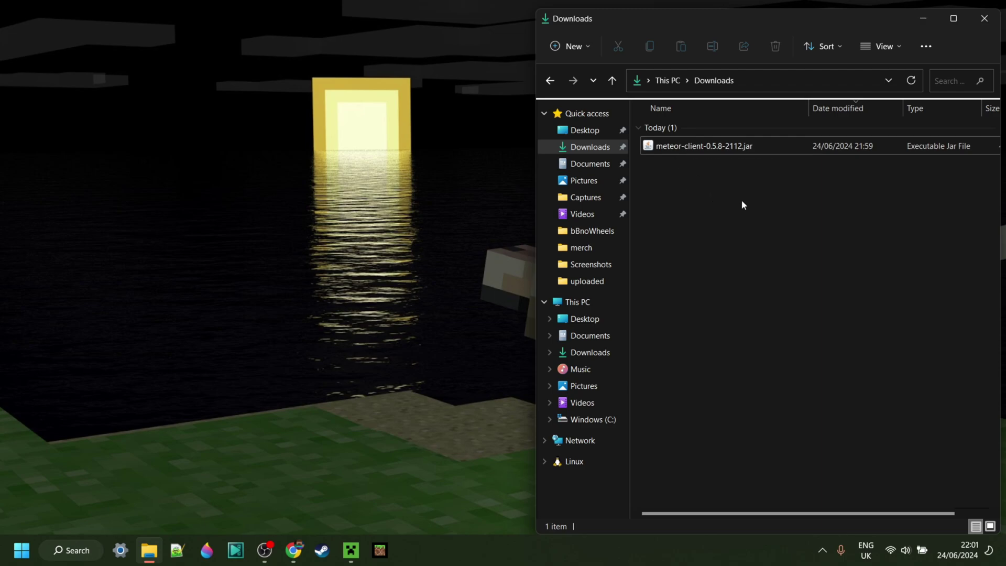
Step: Open the AppData > Roaming > .minecraft > mods folder via the Run prompt
{"action": "key", "text": "super+r"}
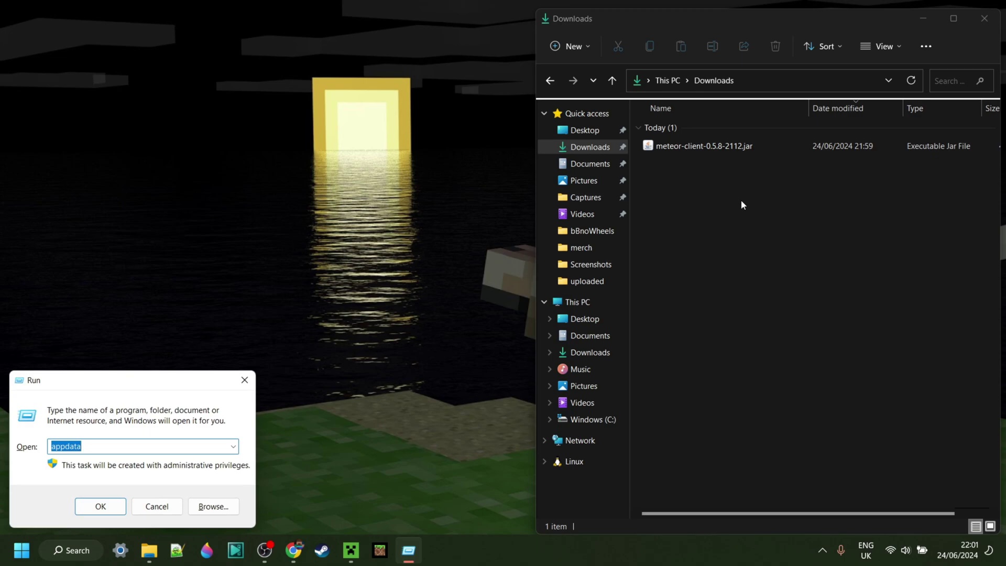
{"action": "type", "text": "app"}
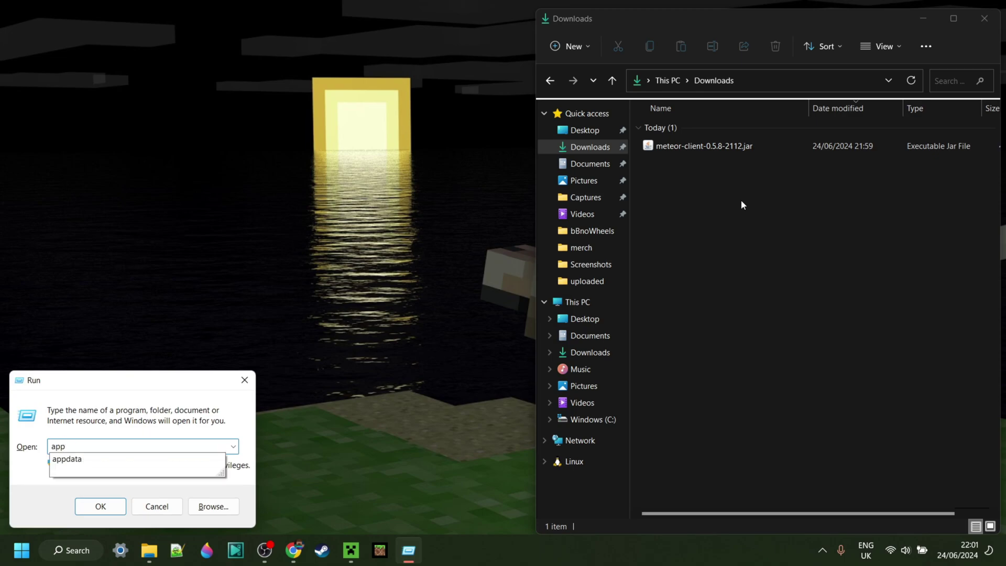
{"action": "type", "text": "data"}
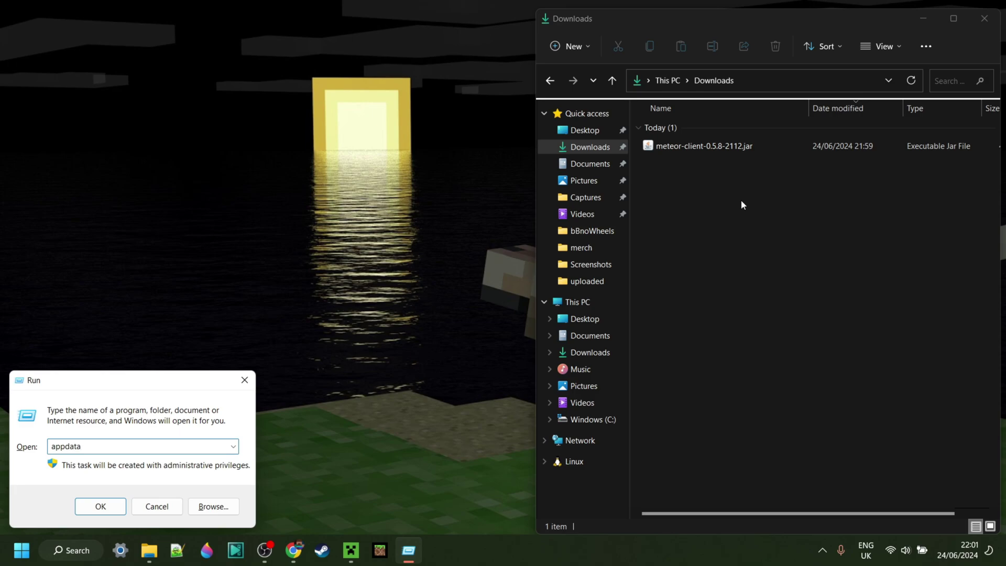
{"action": "key", "text": "Return"}
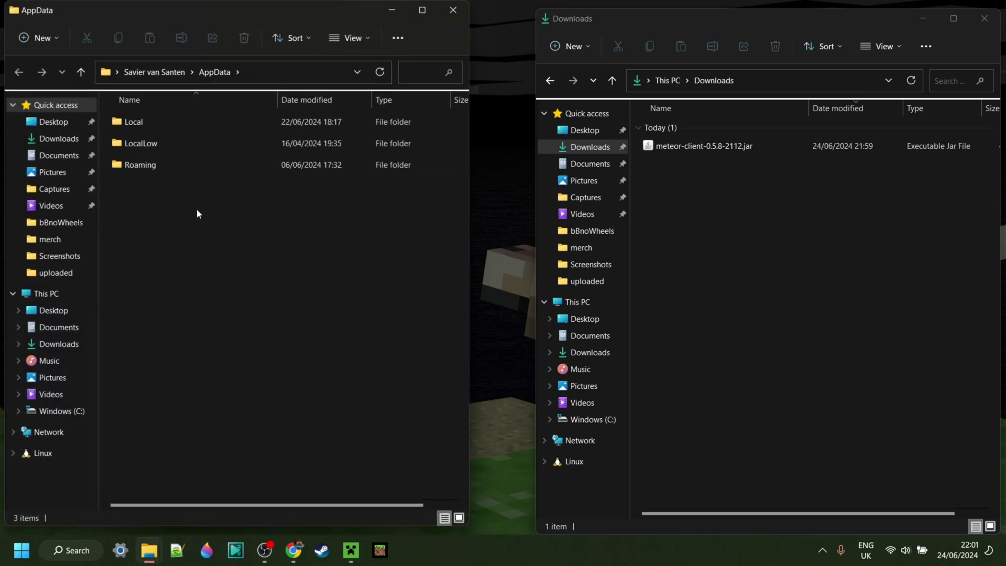
{"action": "double_click", "coordinate": [159, 168]}
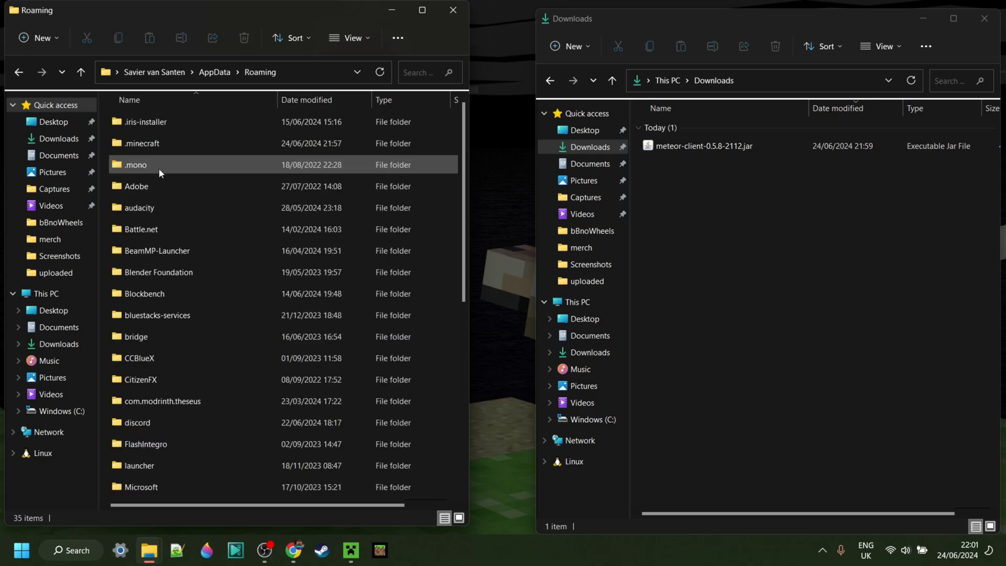
{"action": "double_click", "coordinate": [178, 151]}
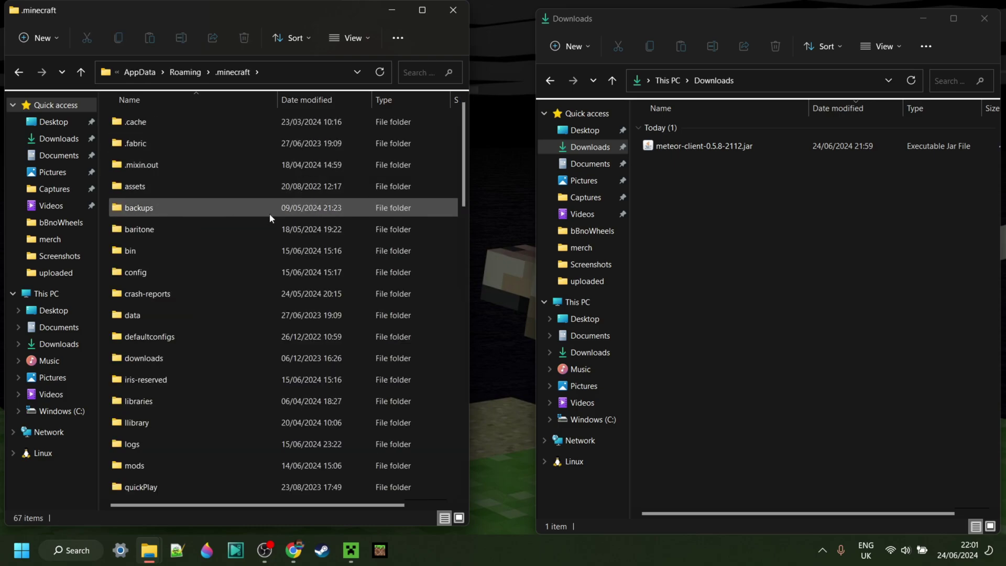
{"action": "scroll", "coordinate": [326, 232], "scroll_direction": "down", "scroll_amount": 3}
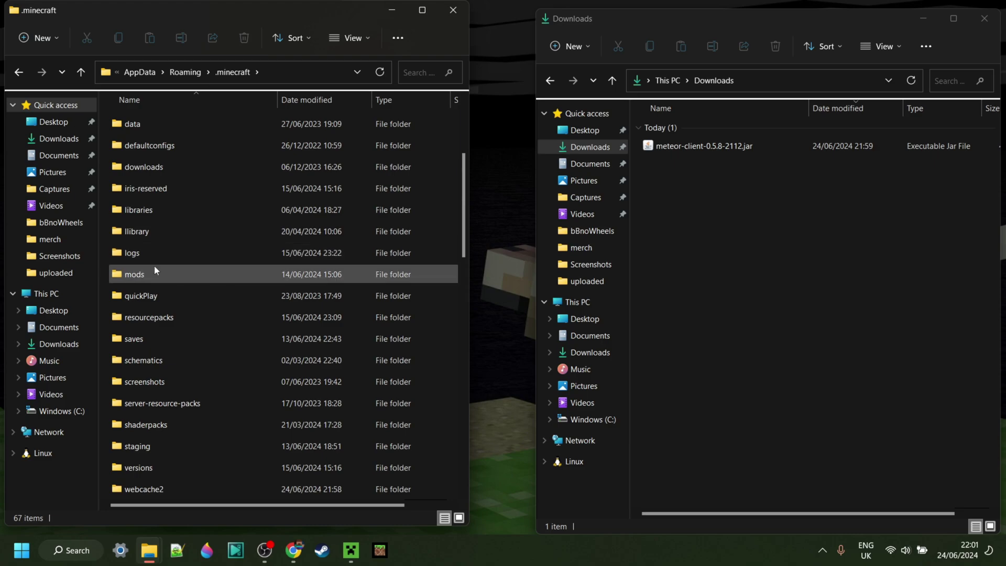
{"action": "double_click", "coordinate": [167, 275]}
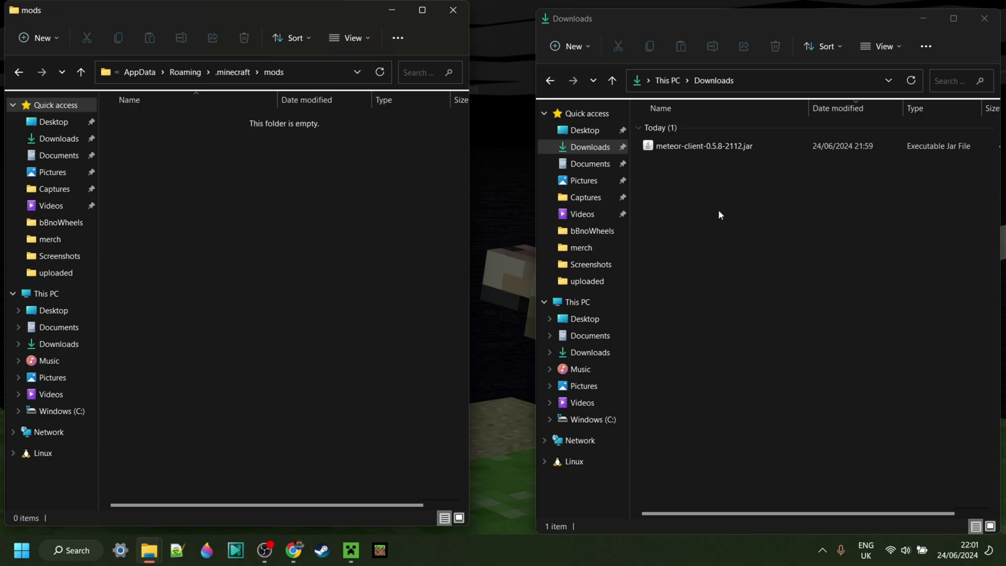
Step: Move meteor-client-0.5.8-2112.jar from Downloads into mods, close both folders, and return to the launcher
{"action": "left_click_drag", "start_coordinate": [697, 147], "coordinate": [383, 193]}
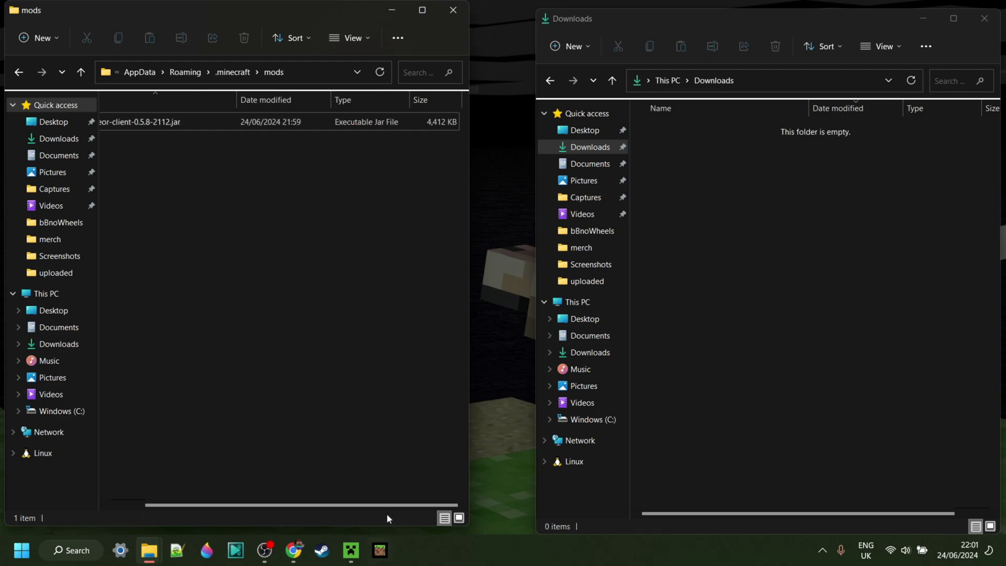
{"action": "scroll", "coordinate": [387, 508], "scroll_direction": "left", "scroll_amount": 2}
{"action": "left_click", "coordinate": [452, 10]}
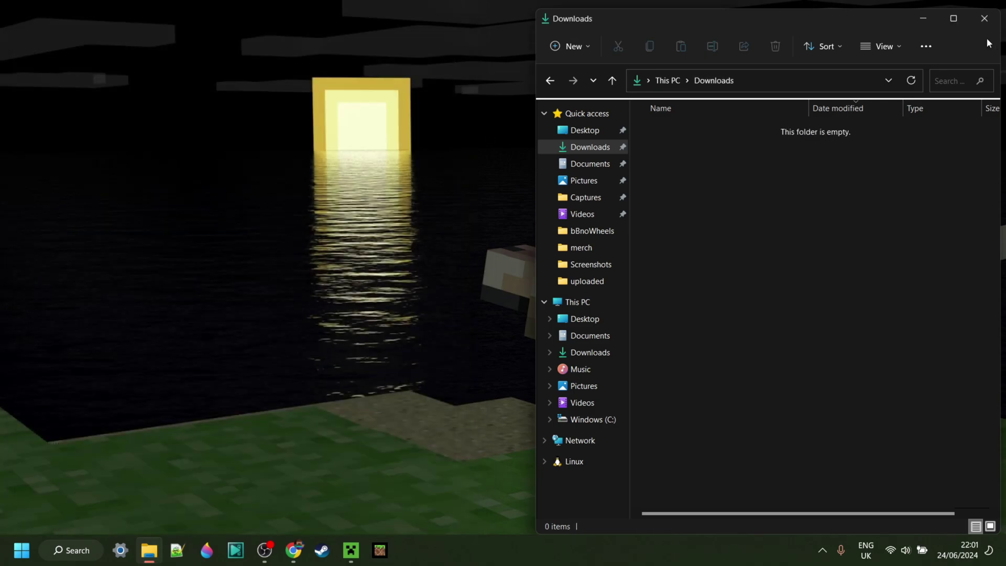
{"action": "left_click", "coordinate": [984, 19]}
{"action": "left_click", "coordinate": [350, 550]}
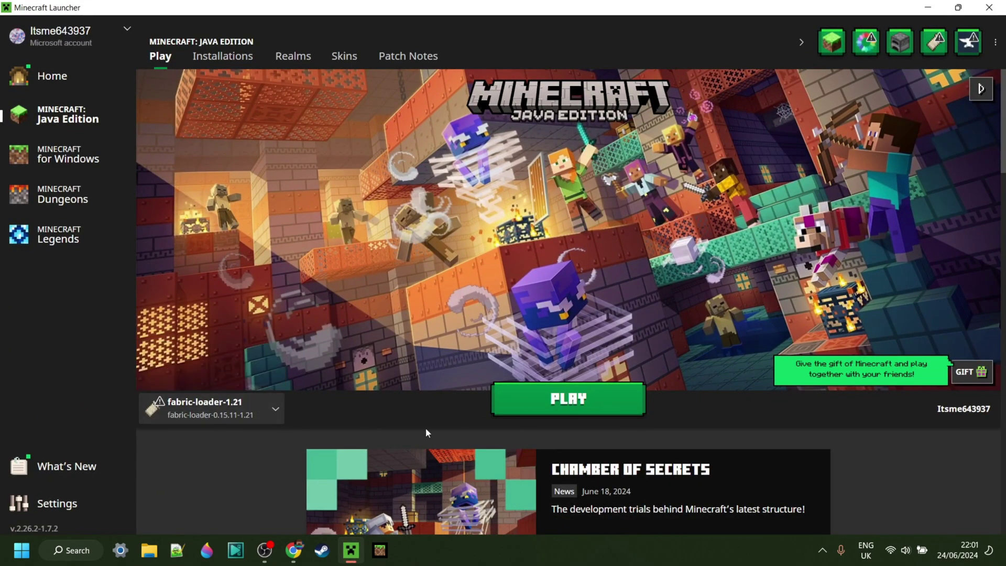
Step: Launch Minecraft 1.21 with the fabric-loader-1.21 installation
{"action": "left_click", "coordinate": [541, 405]}
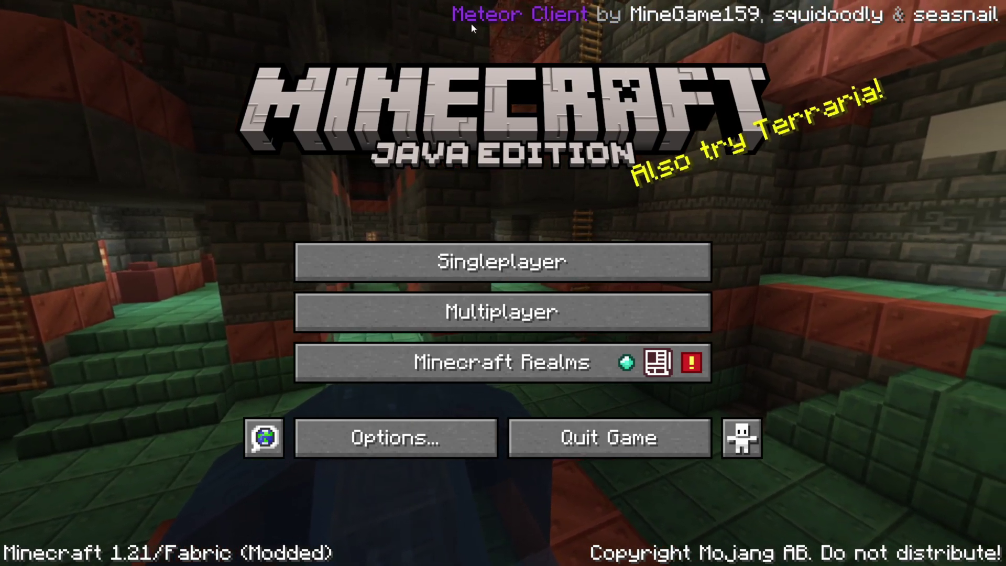
Step: Load the 1.21 singleplayer world, switch to third-person view, and open the Meteor ClickGUI
{"action": "left_click", "coordinate": [559, 260]}
{"action": "left_click", "coordinate": [264, 138]}
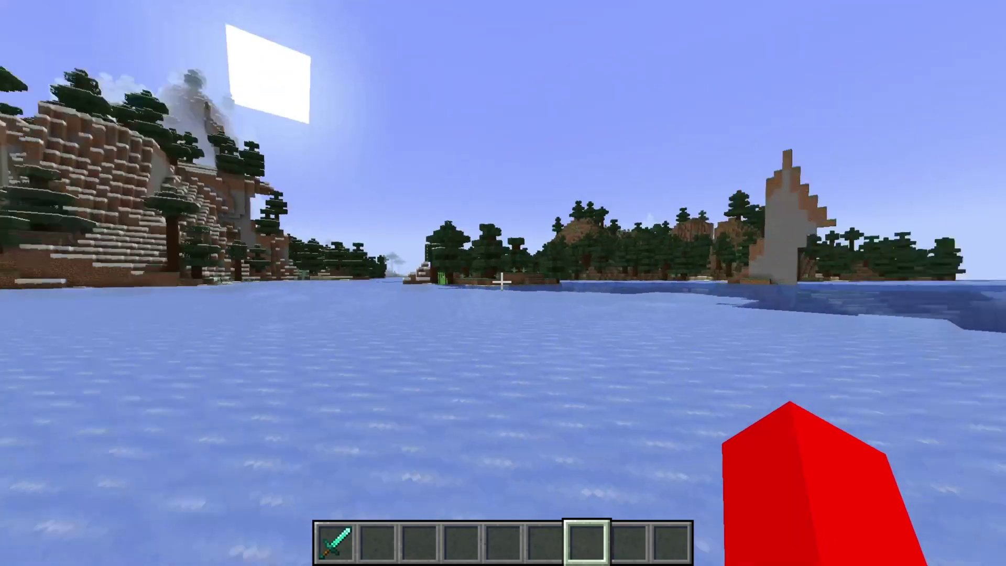
{"action": "key", "text": "F5"}
{"action": "key", "text": "F5"}
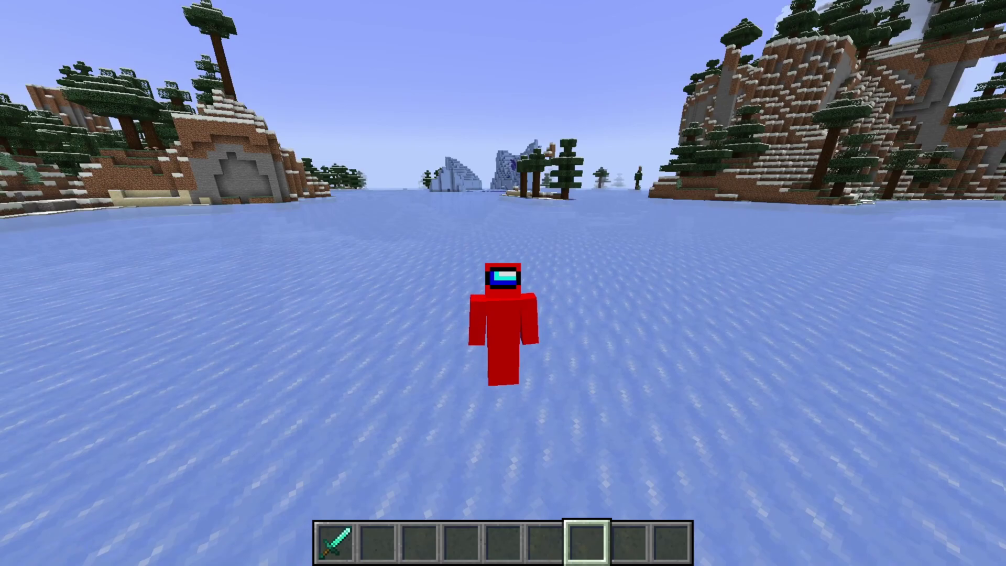
{"action": "key", "text": "Shift_R"}
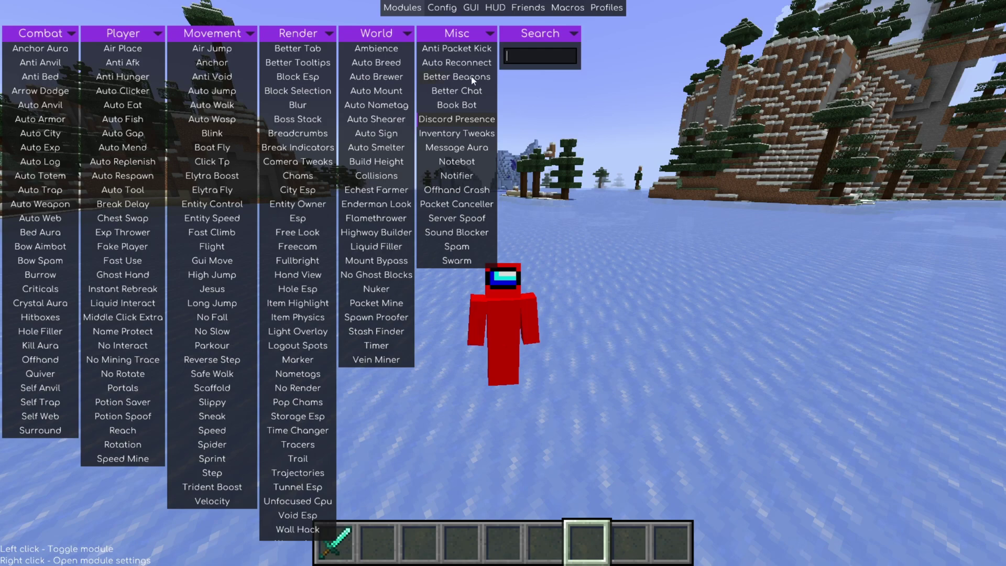
Step: Enable Auto Reconnect in Misc and open Auto Sign's settings from the World column
{"action": "left_click", "coordinate": [463, 62]}
{"action": "scroll", "coordinate": [302, 124], "scroll_direction": "down", "scroll_amount": 2}
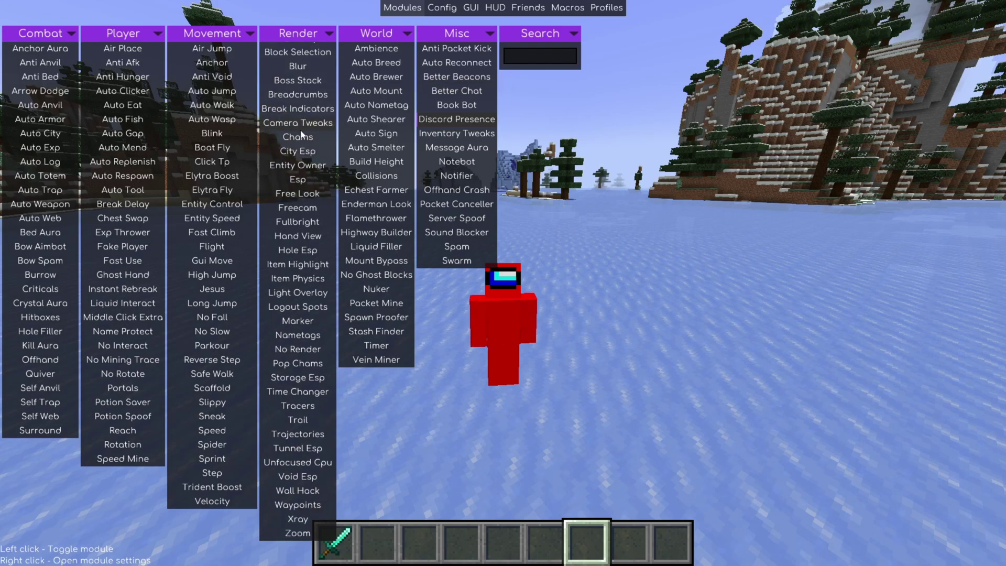
{"action": "scroll", "coordinate": [315, 210], "scroll_direction": "up", "scroll_amount": 2}
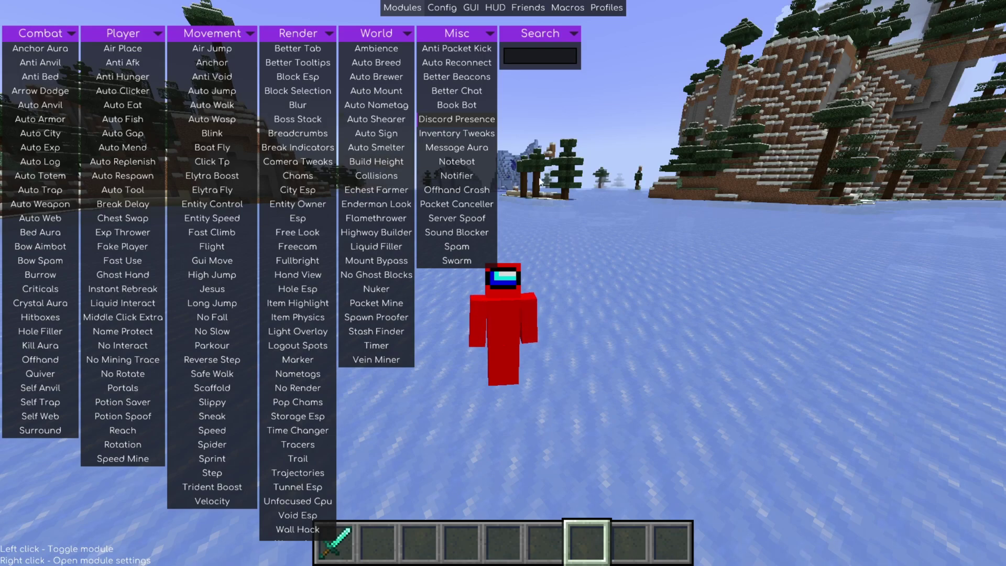
{"action": "right_click", "coordinate": [382, 133]}
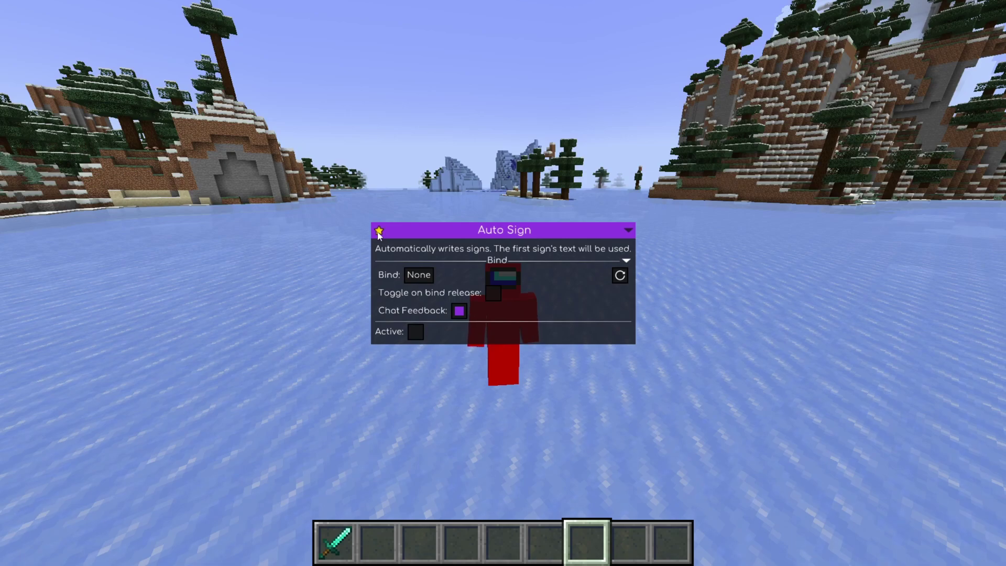
Step: Set Auto Sign's keybind to F, reset it to None, and go back to the modules
{"action": "key", "text": "Escape"}
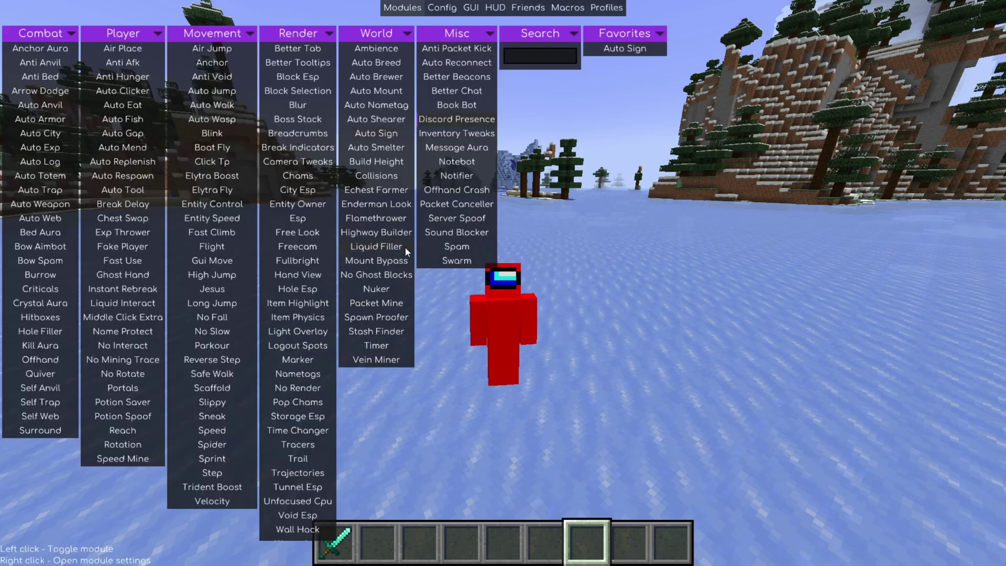
{"action": "right_click", "coordinate": [626, 52]}
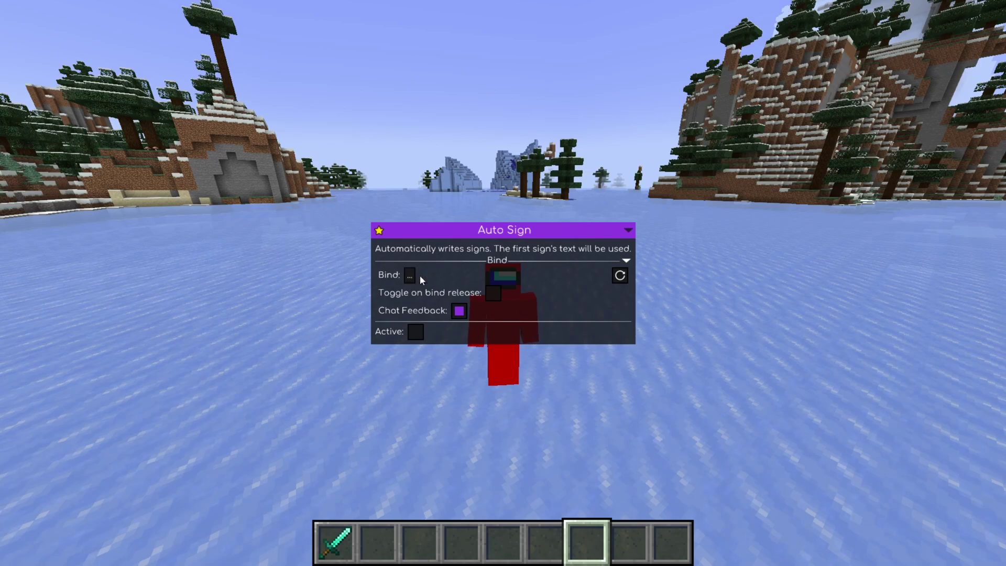
{"action": "key", "text": "f"}
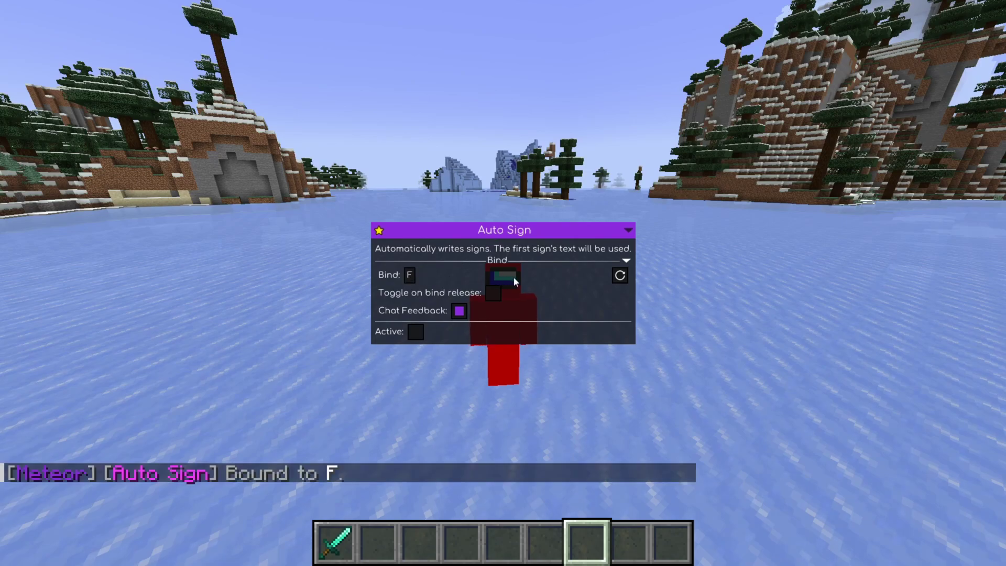
{"action": "left_click", "coordinate": [620, 275]}
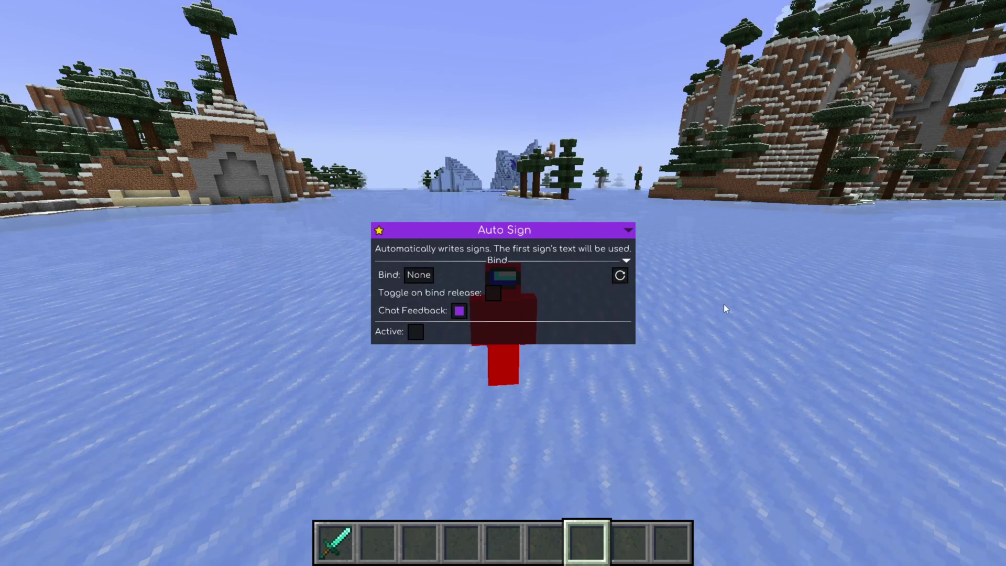
{"action": "key", "text": "Escape"}
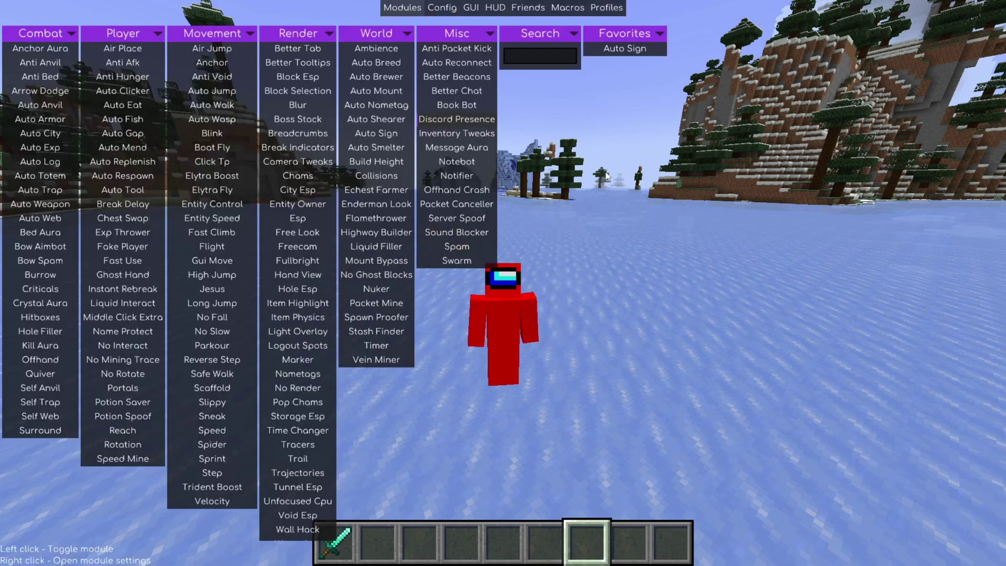
{"action": "right_click", "coordinate": [464, 161]}
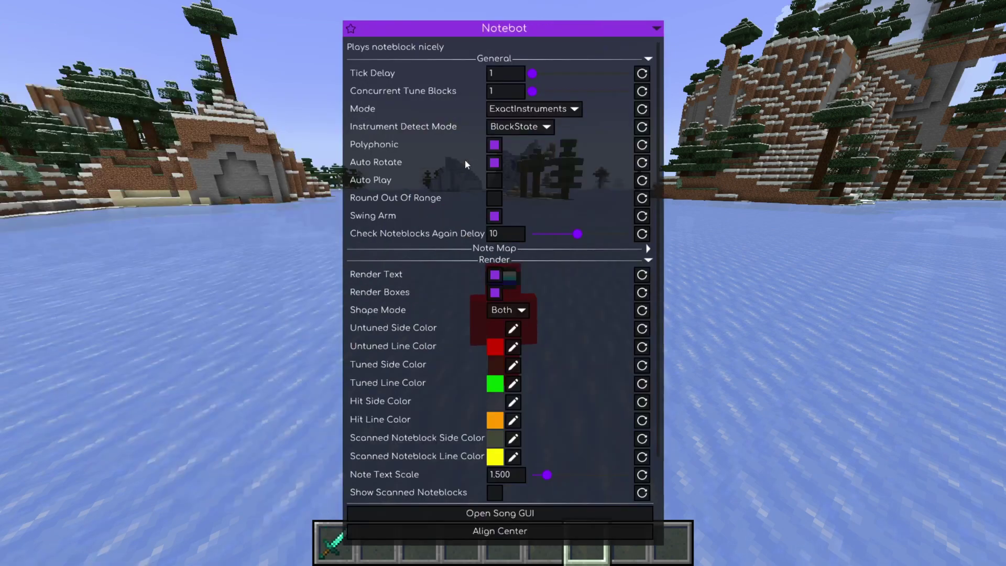
{"action": "scroll", "coordinate": [614, 212], "scroll_direction": "down", "scroll_amount": 3}
{"action": "scroll", "coordinate": [613, 213], "scroll_direction": "up", "scroll_amount": 3}
{"action": "key", "text": "Escape"}
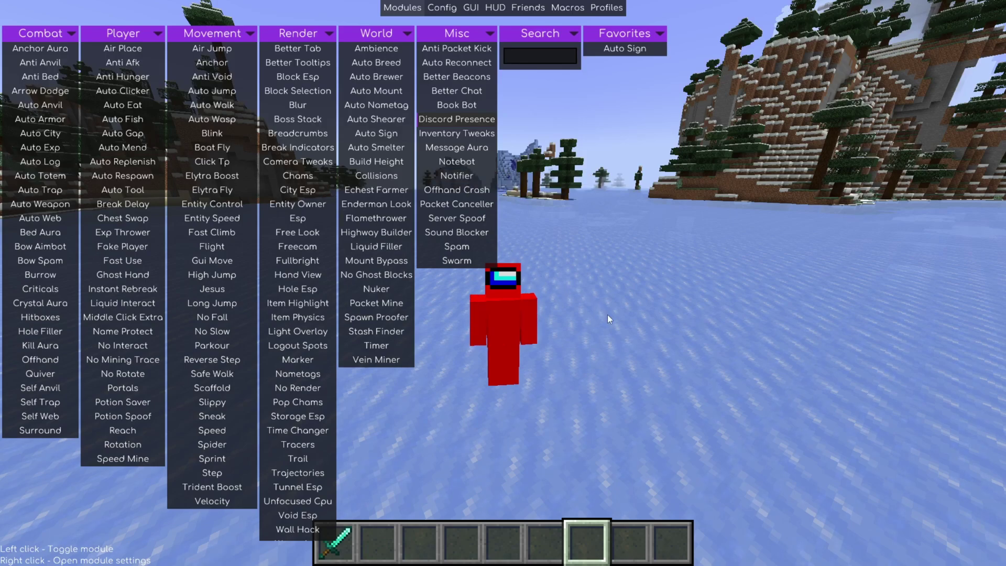
Step: Glance at the Spam module's settings, then open the Config tab with Visual, Chat and Misc options
{"action": "right_click", "coordinate": [466, 247]}
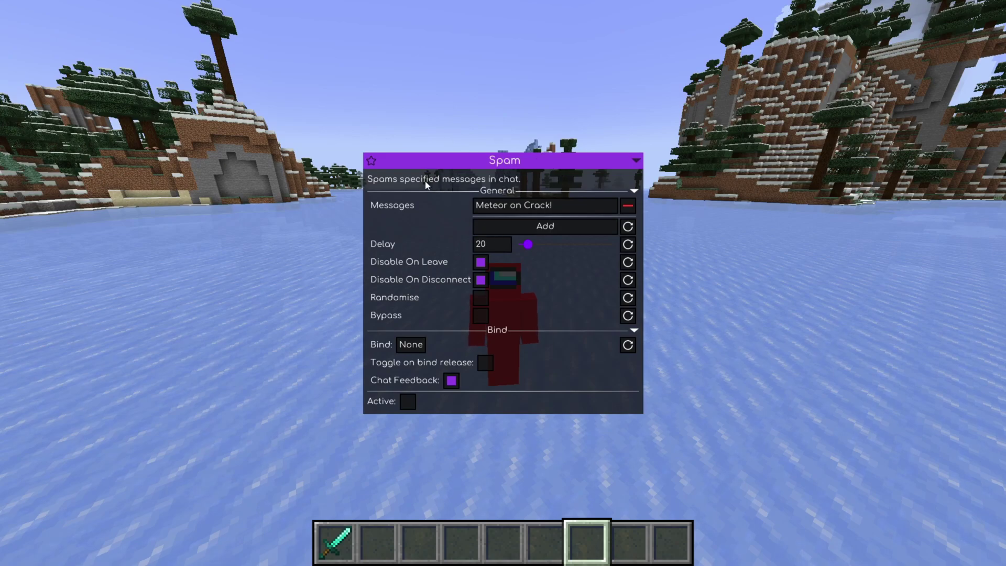
{"action": "key", "text": "Escape"}
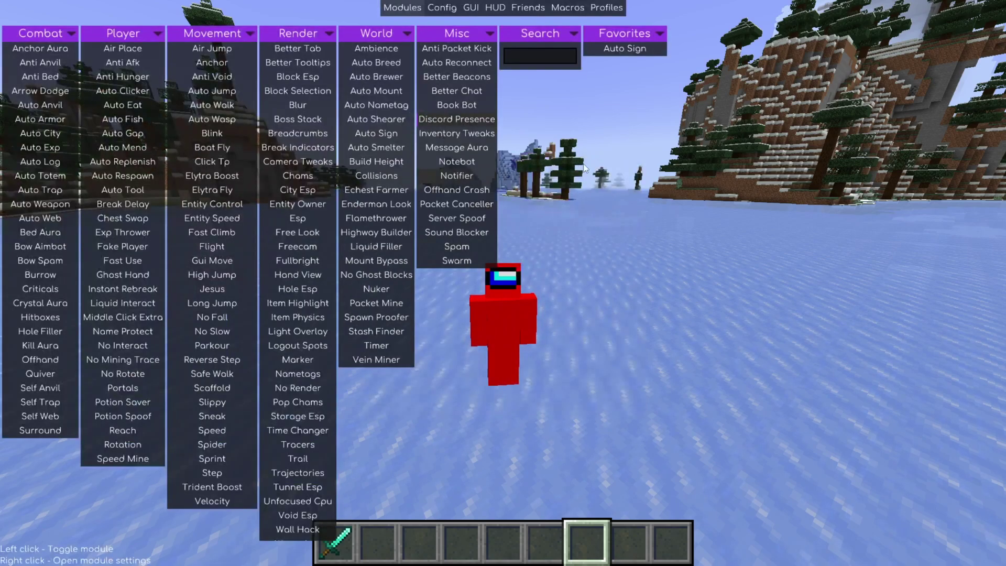
{"action": "left_click", "coordinate": [448, 14]}
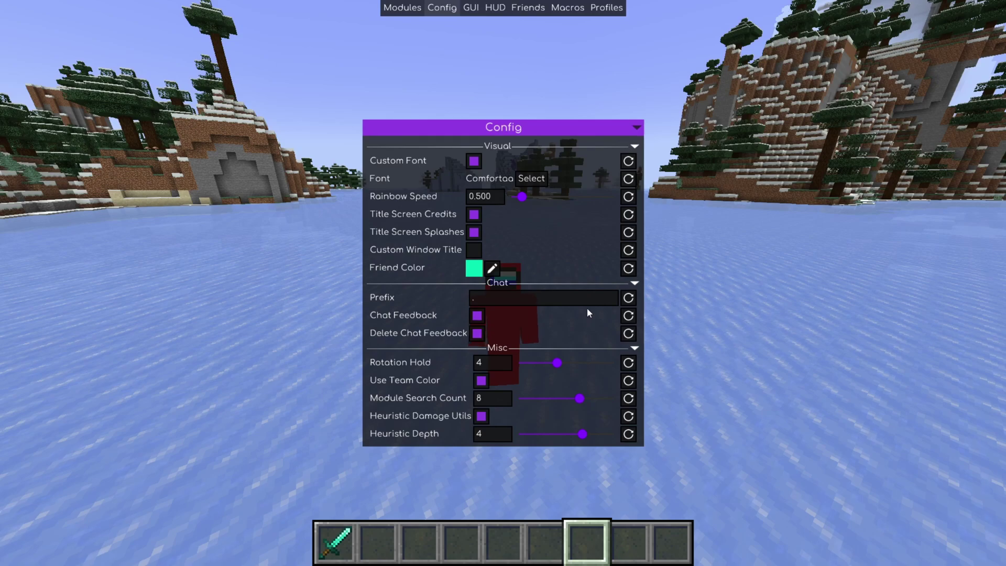
Step: Open the GUI tab and scroll through the Meteor theme's General, Colors and Slider settings
{"action": "left_click", "coordinate": [472, 9]}
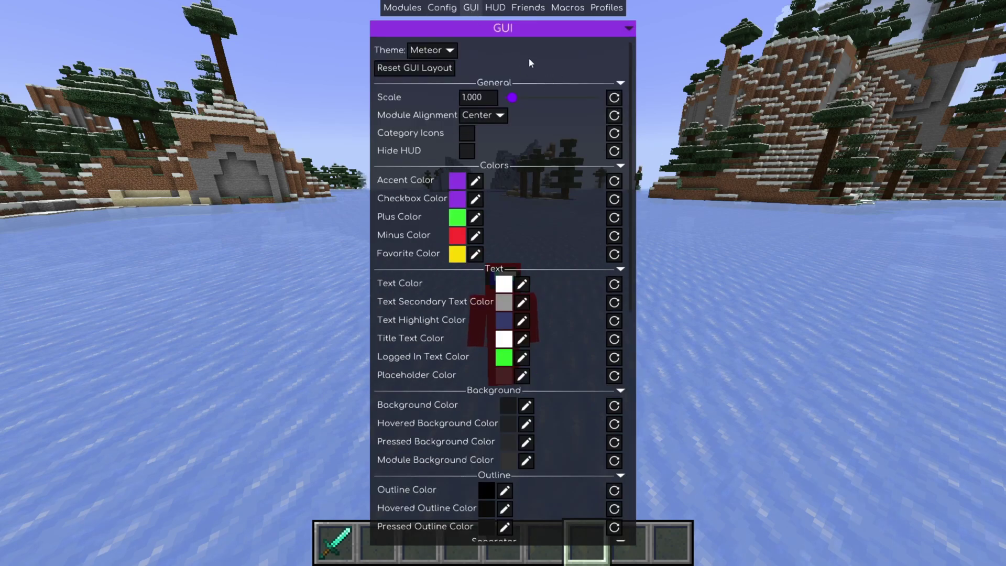
{"action": "scroll", "coordinate": [567, 201], "scroll_direction": "down", "scroll_amount": 10}
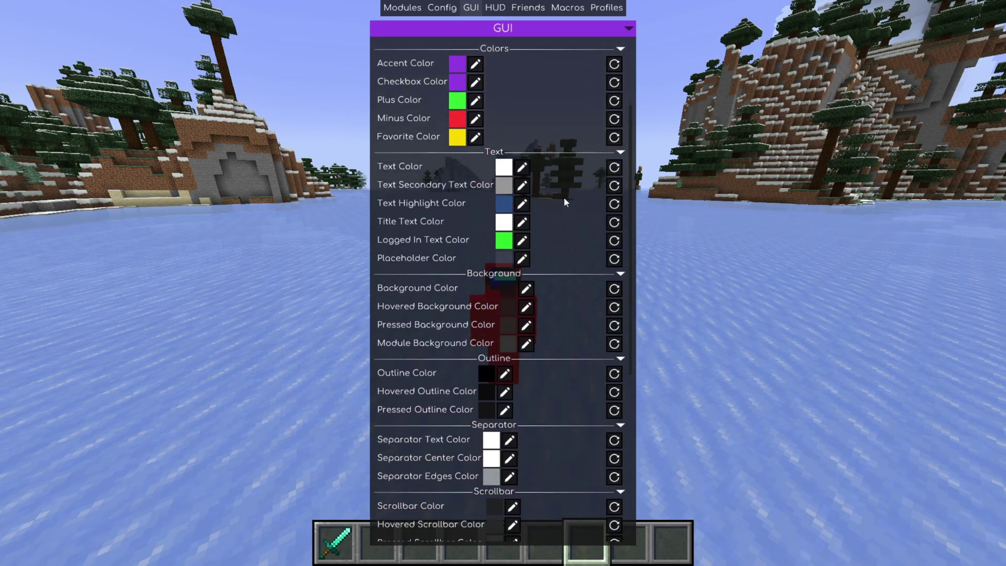
{"action": "scroll", "coordinate": [566, 199], "scroll_direction": "down", "scroll_amount": 2}
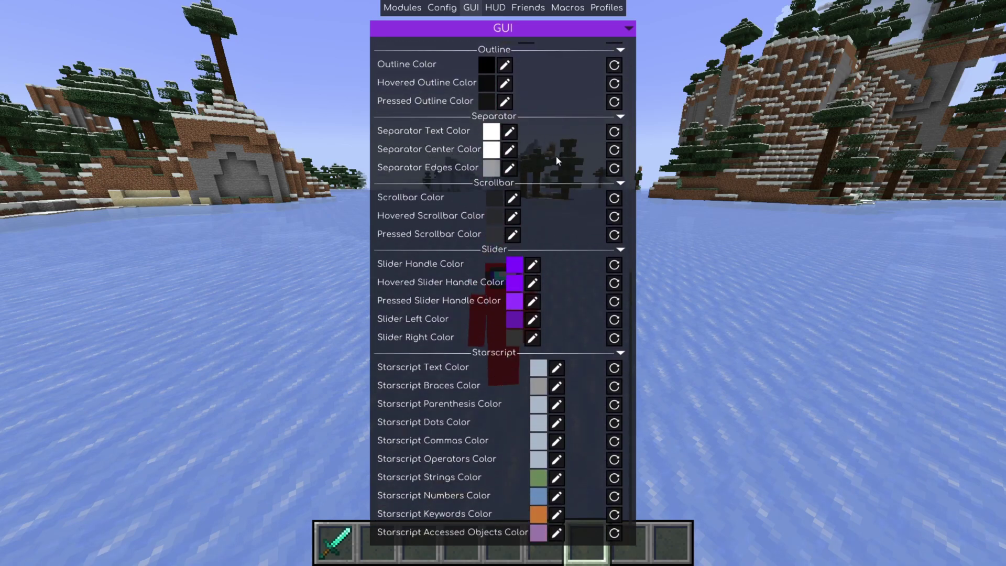